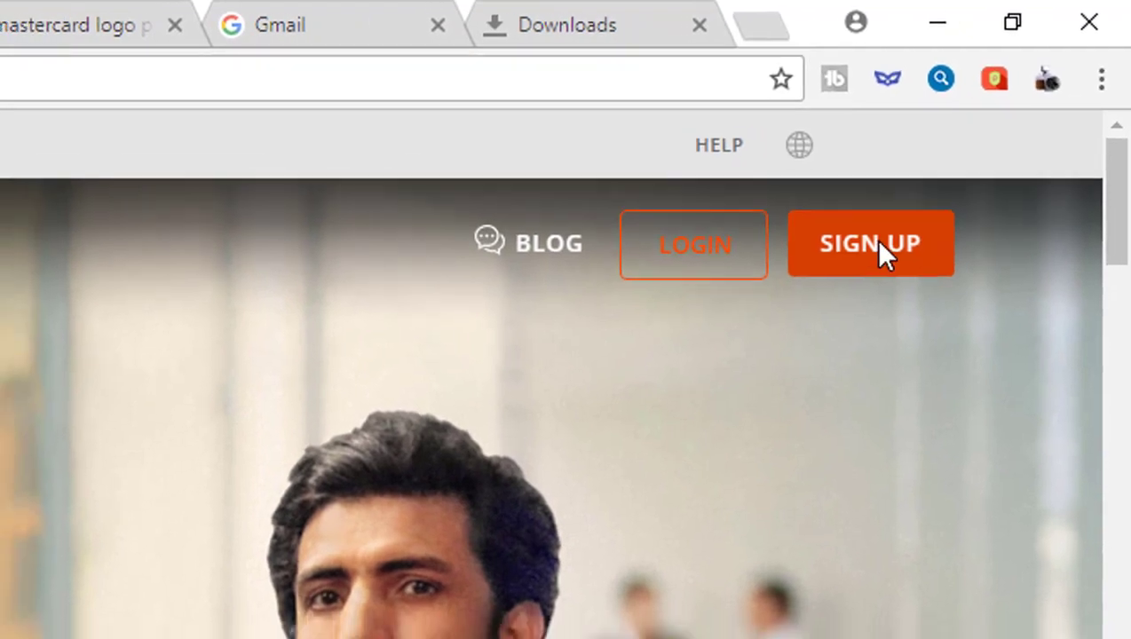
Open the Payoneer sign-up form from the home page
click(874, 257)
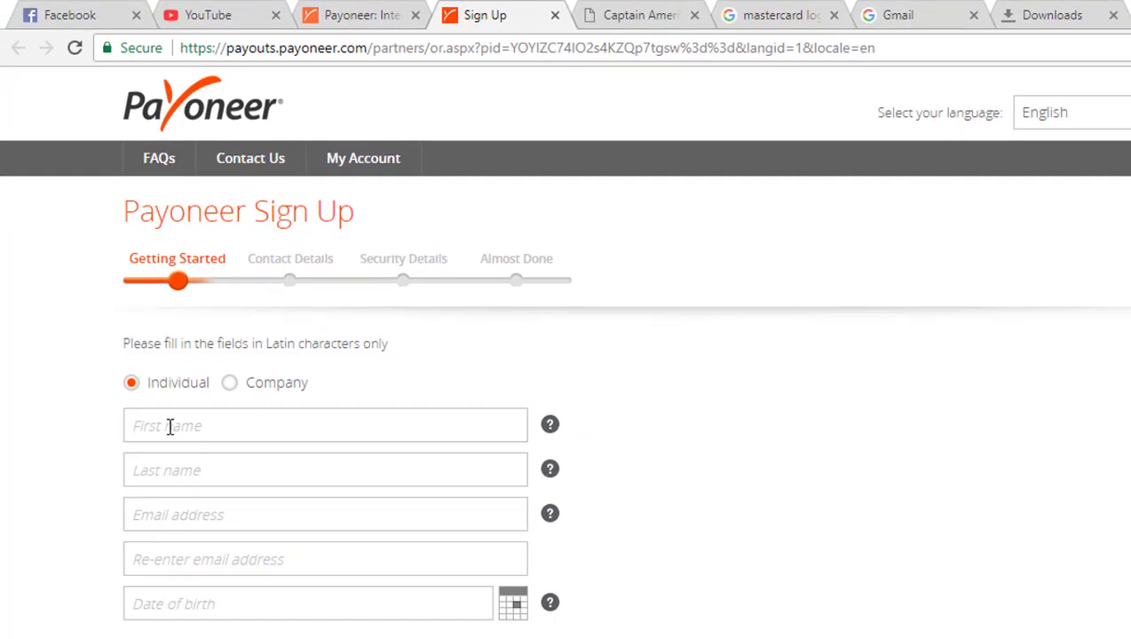
Enter the applicant's first and last name
click(169, 426)
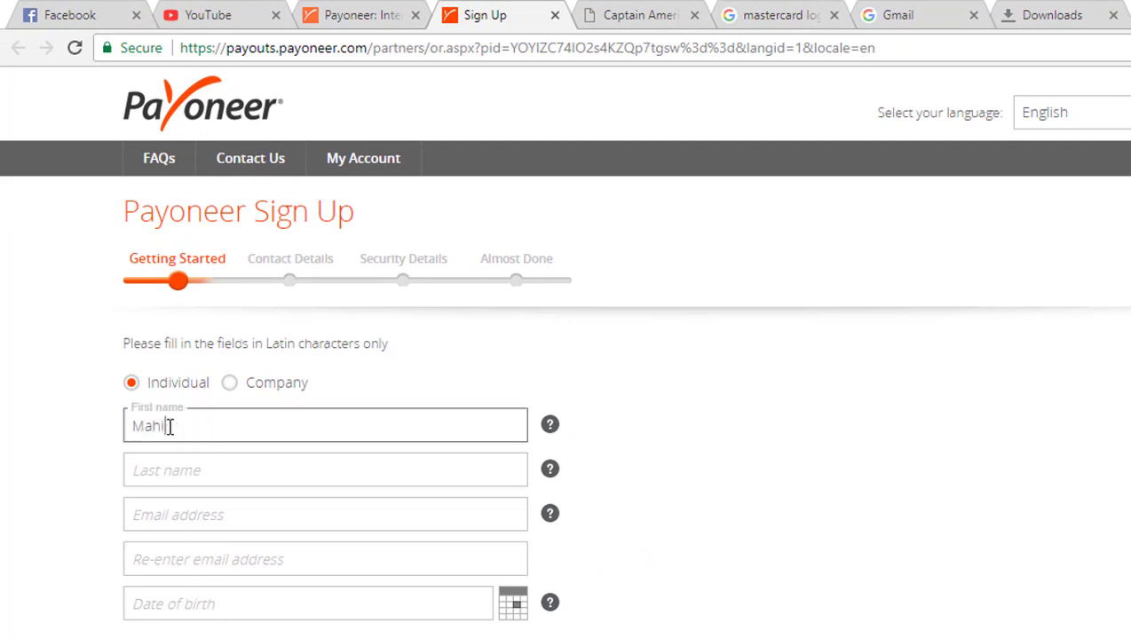
click(268, 463)
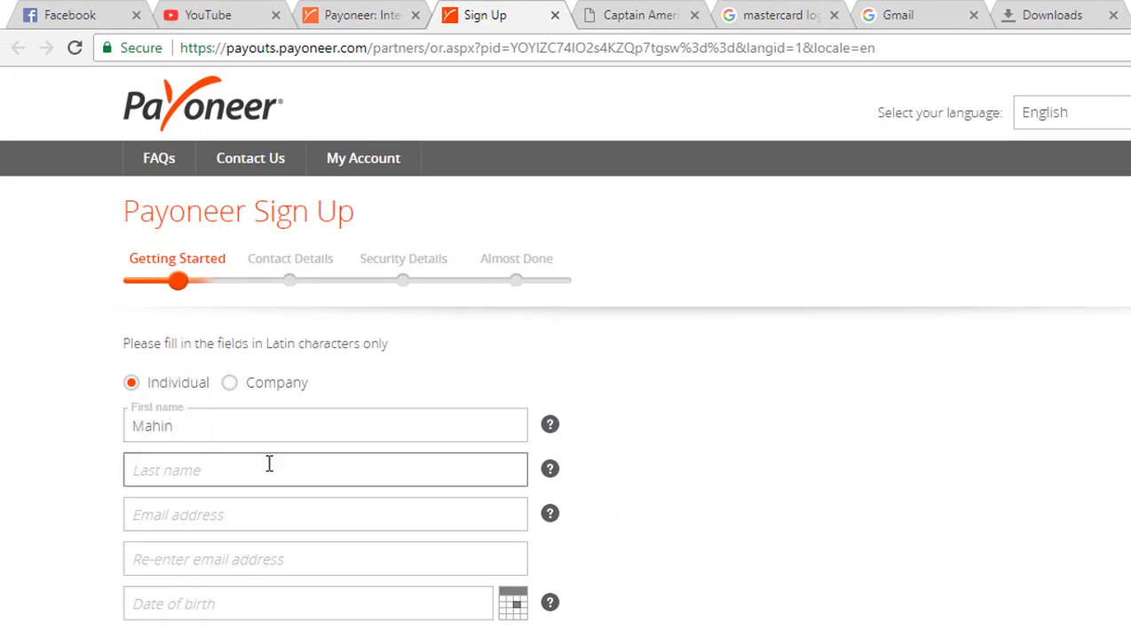
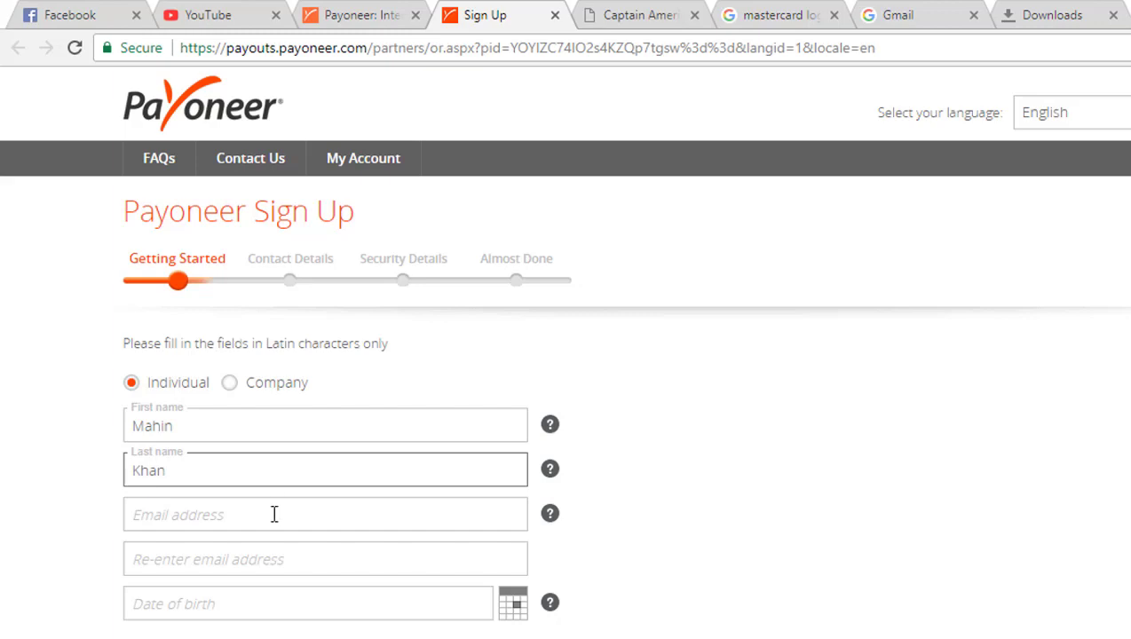
Enter the applicant's e-mail address and paste it into the confirmation field
click(274, 514)
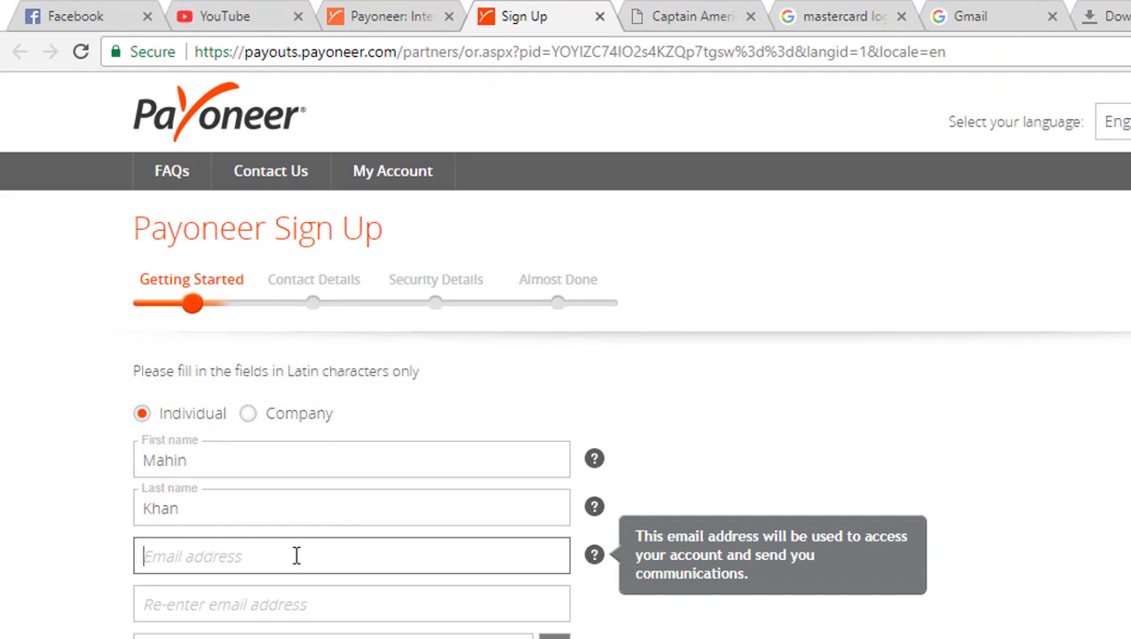
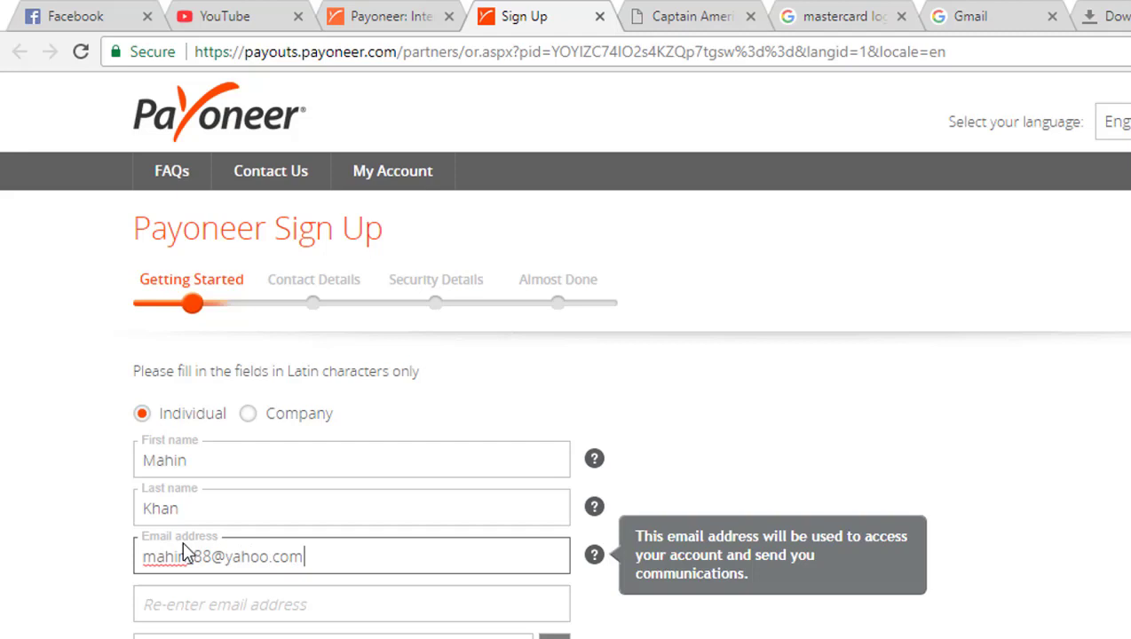
key(ctrl+a)
key(ctrl+c)
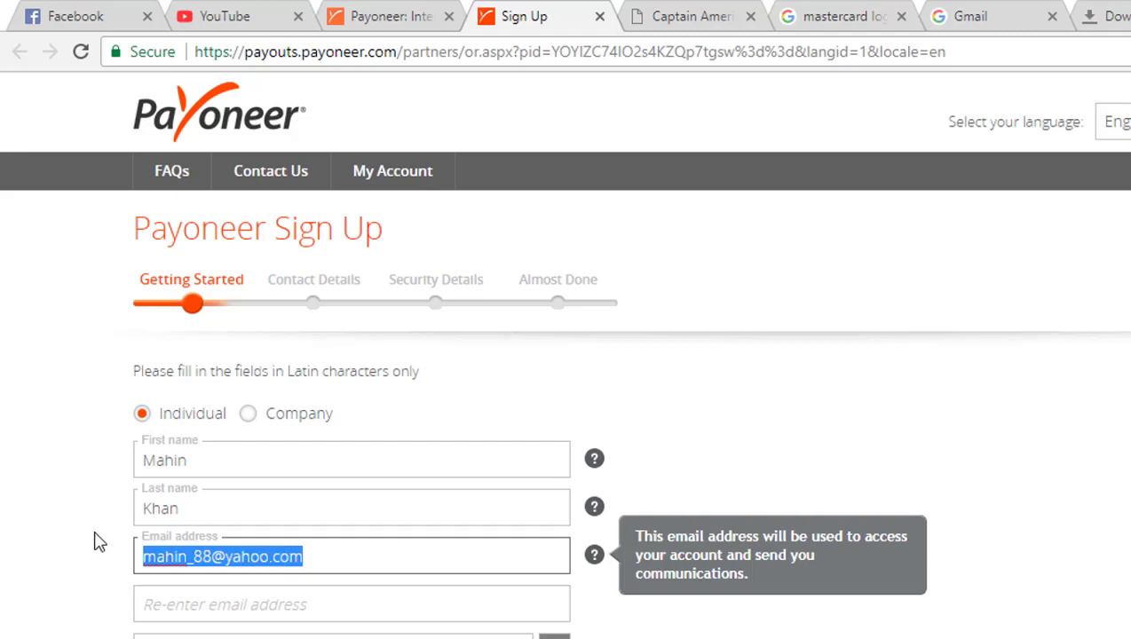
click(219, 612)
key(ctrl+v)
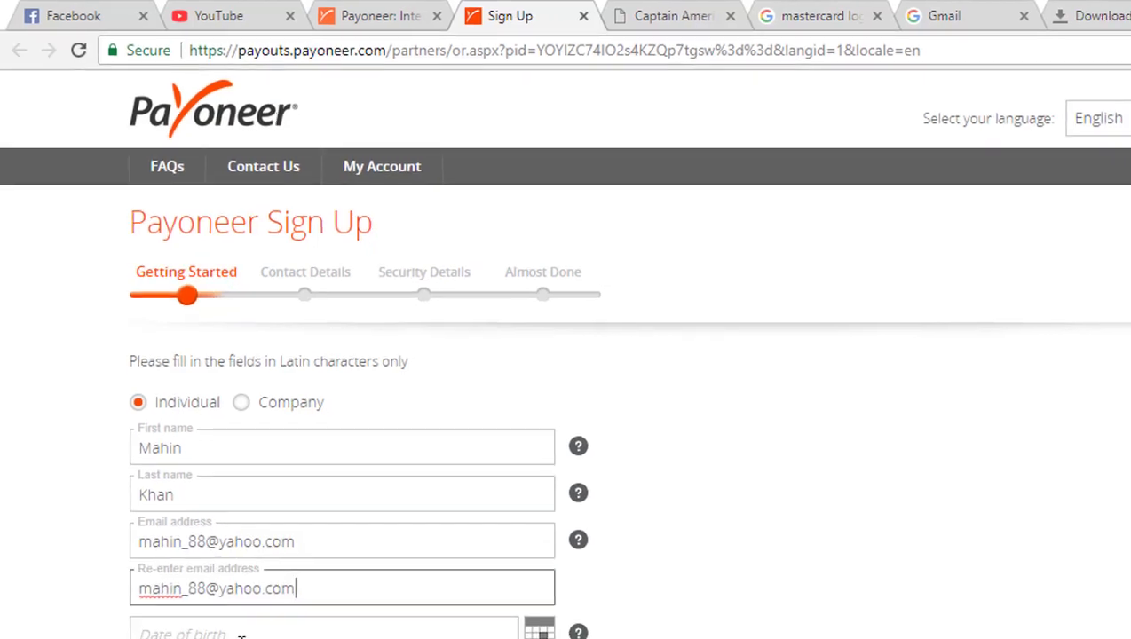
Pick the date of birth from the calendar and continue to Contact Details
click(248, 634)
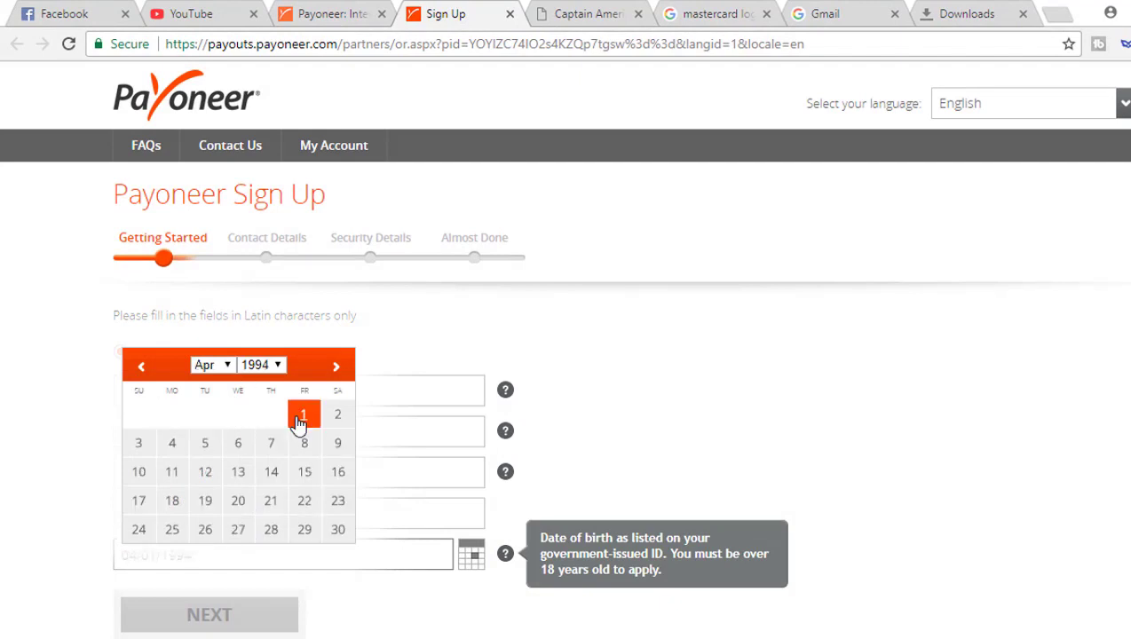
click(204, 448)
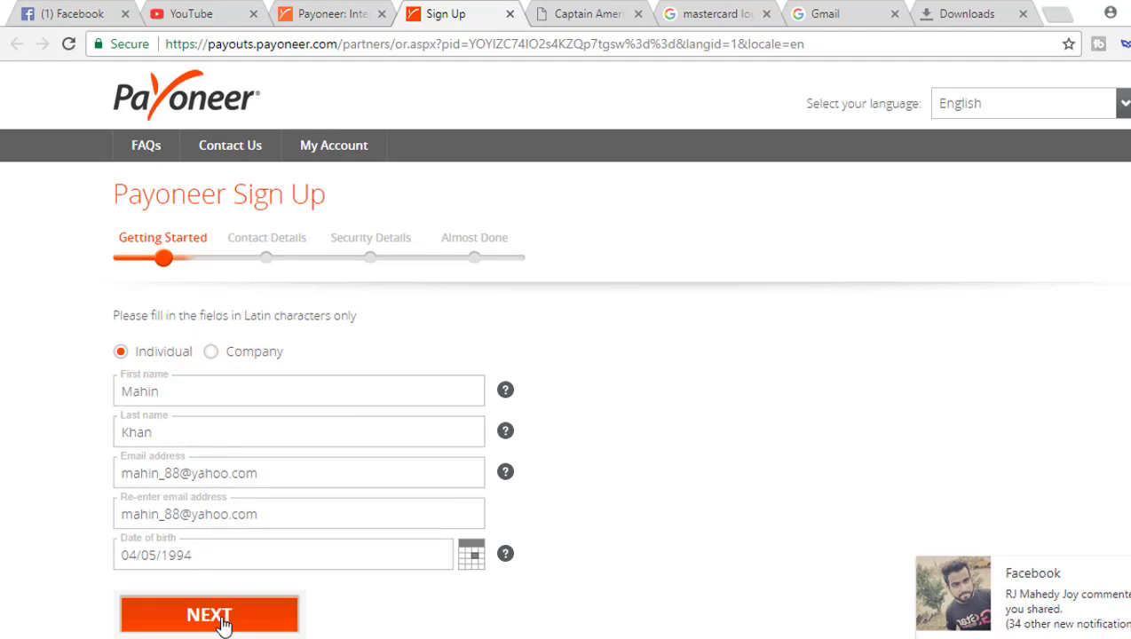
click(223, 624)
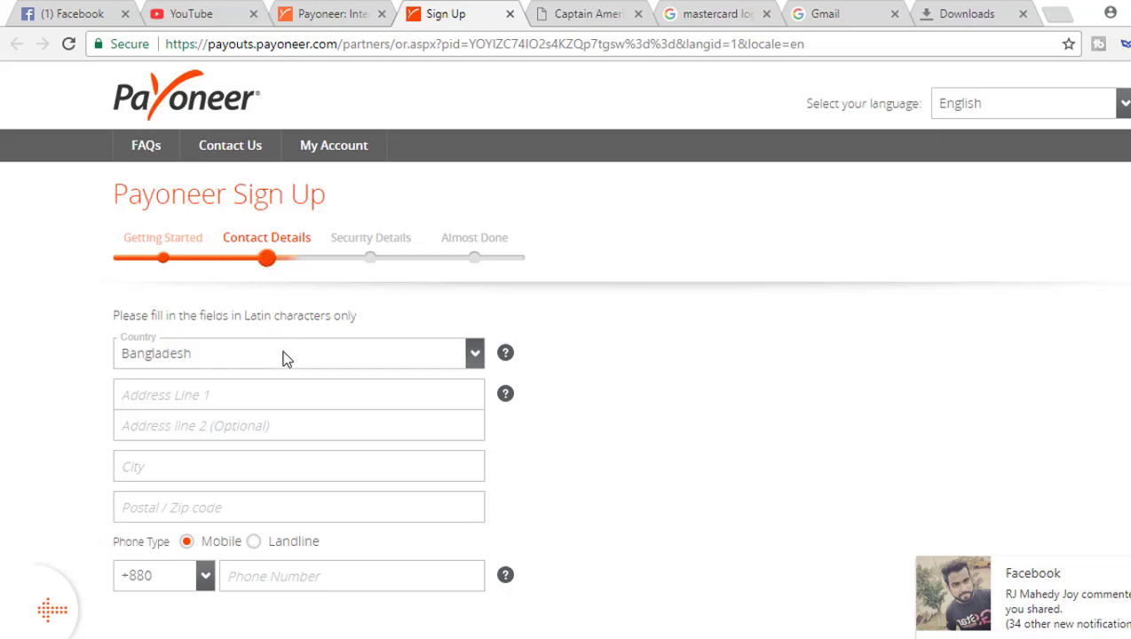
Fill in the street address from the saved suggestion, then the city and postal code
click(291, 392)
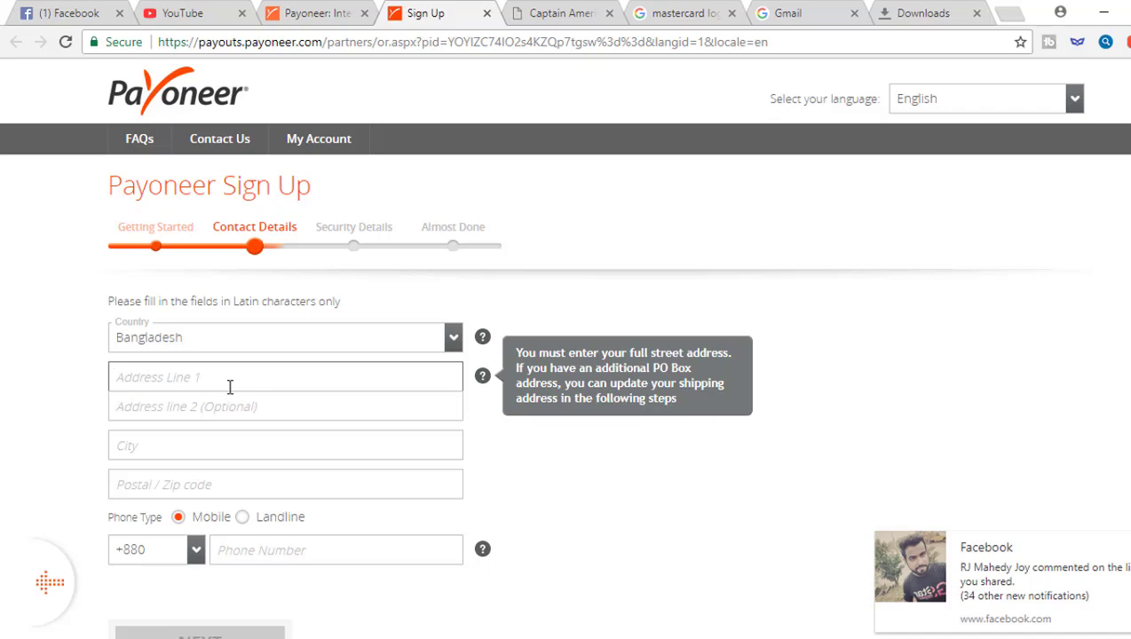
text(amin)
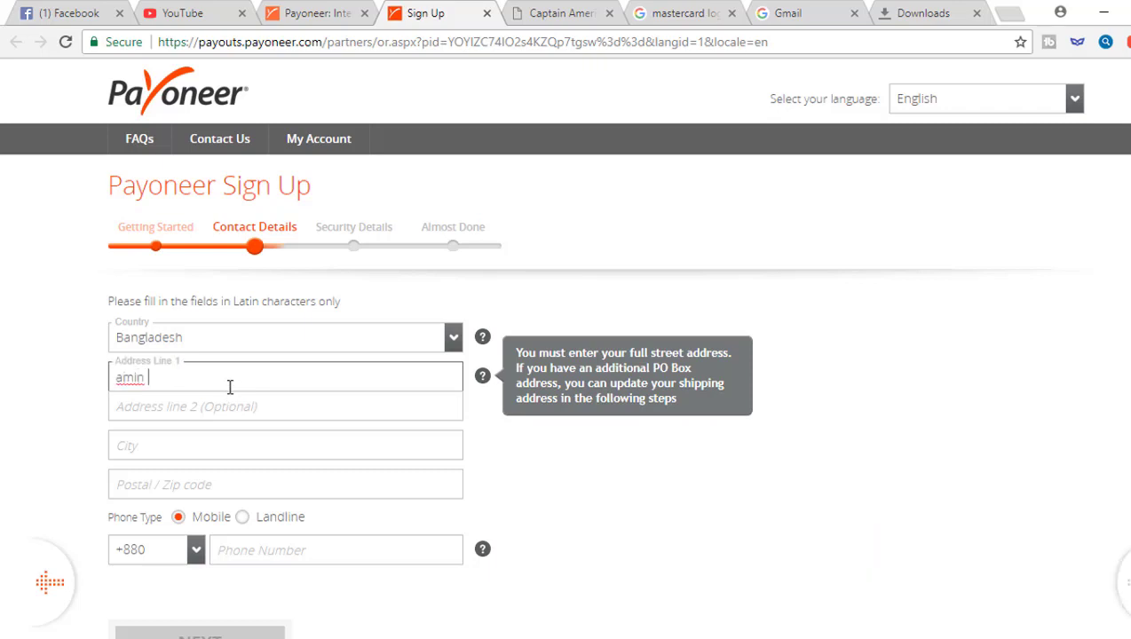
click(220, 413)
click(201, 451)
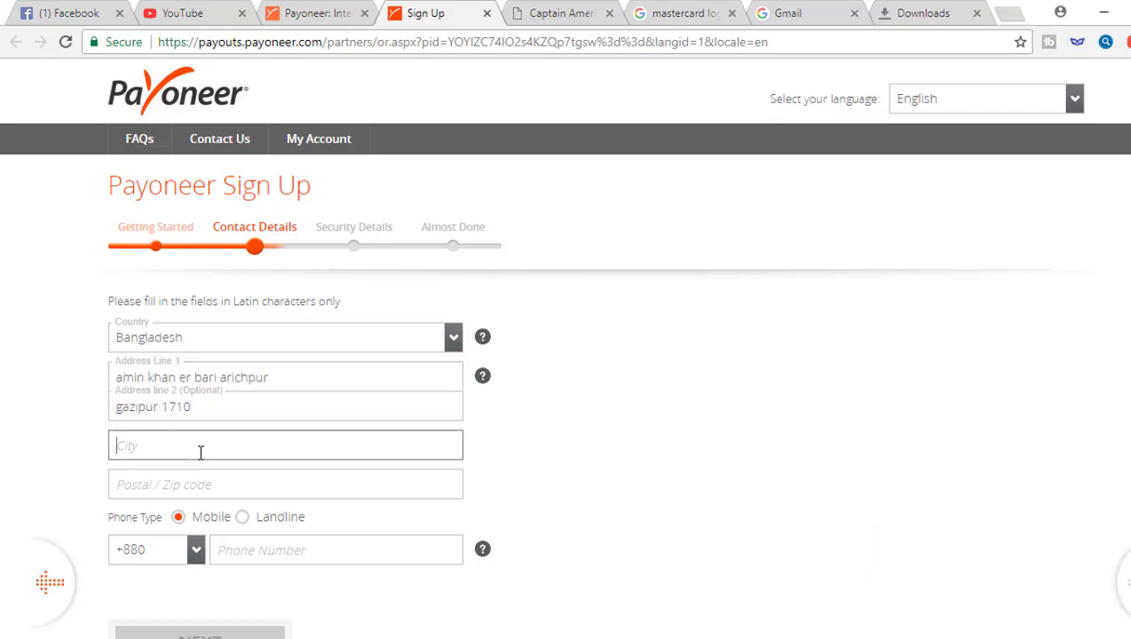
text(gazipur)
click(231, 483)
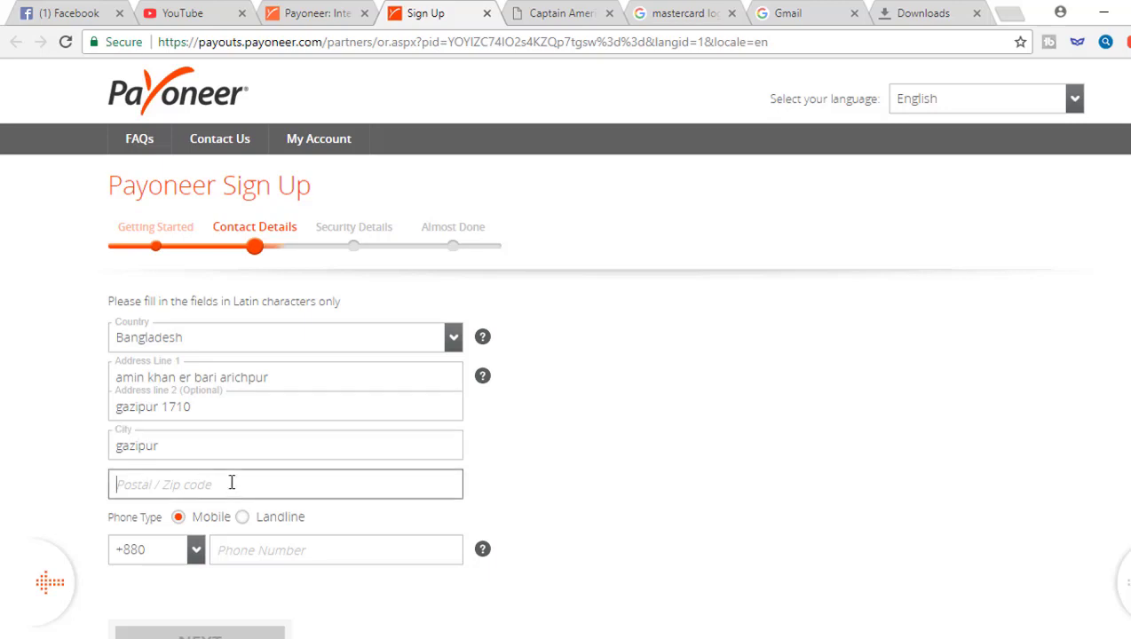
text(1710)
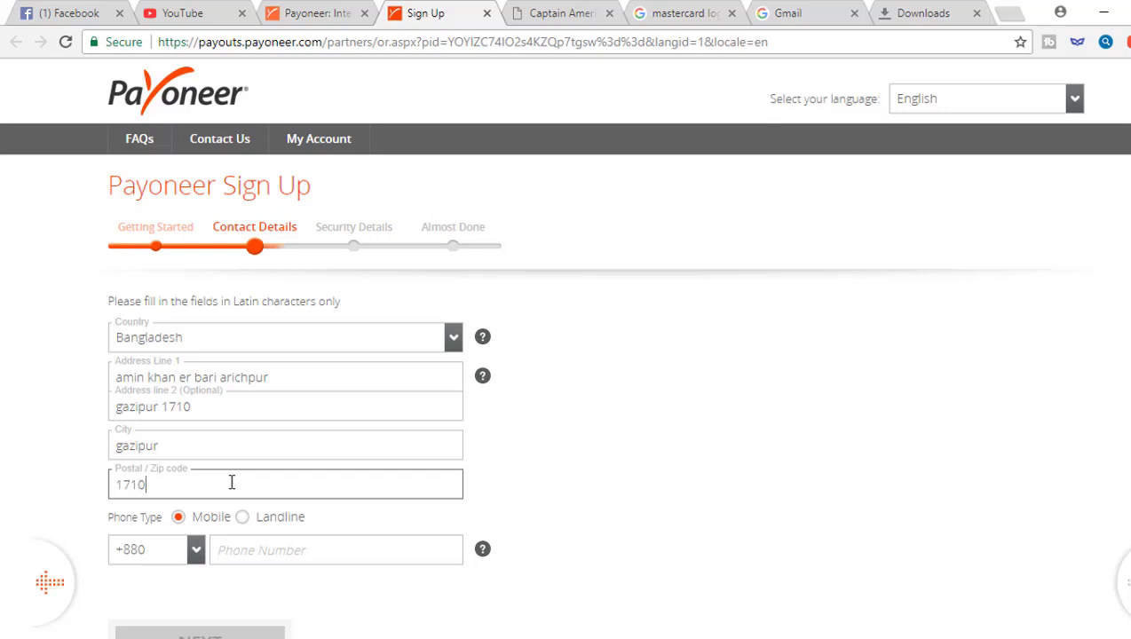
Enter the mobile phone number and continue to Security Details
click(245, 549)
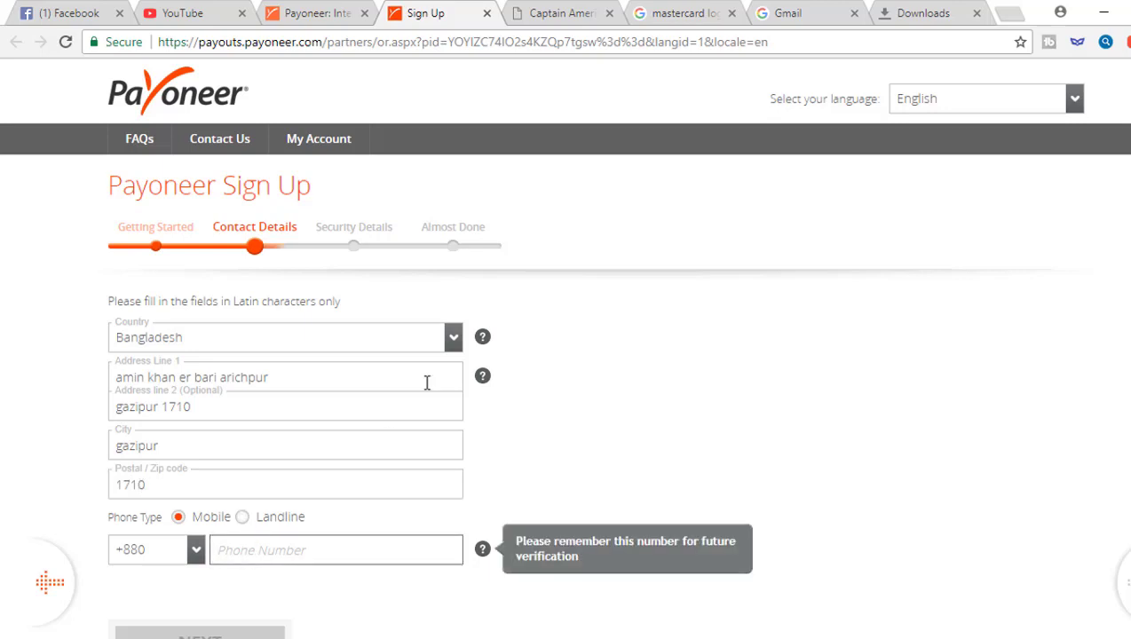
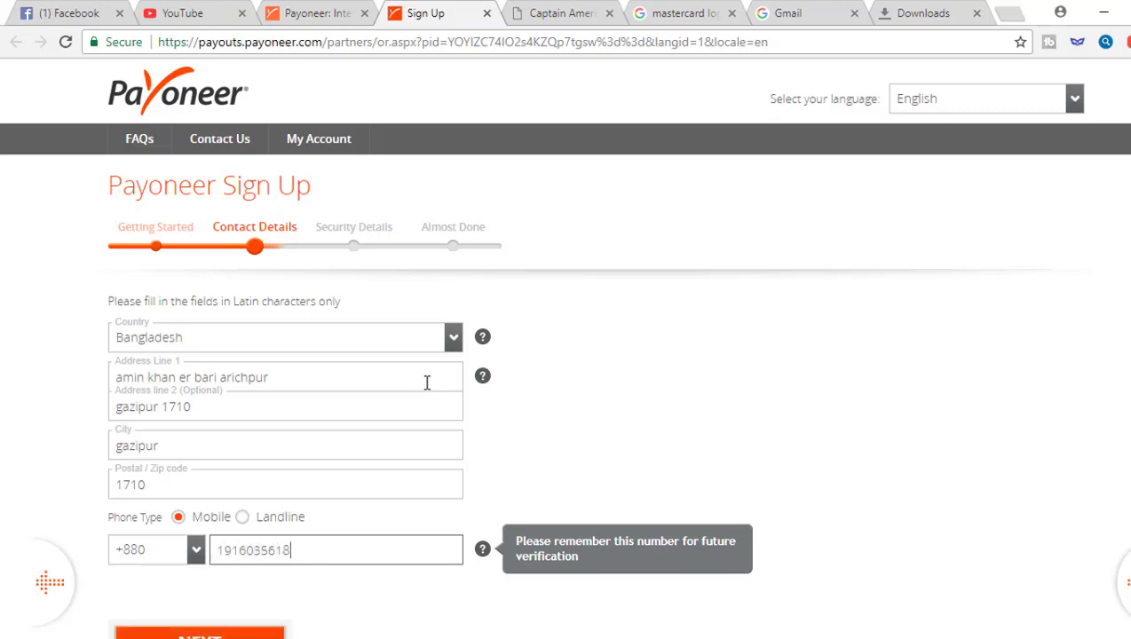
scroll(427, 383, down, 3)
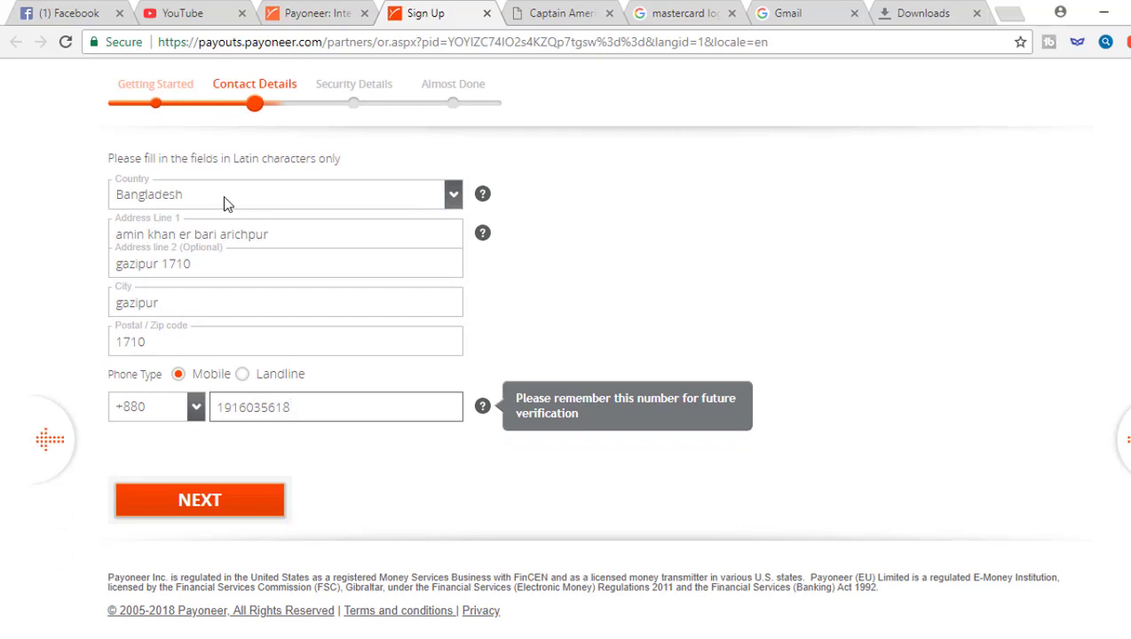
click(226, 504)
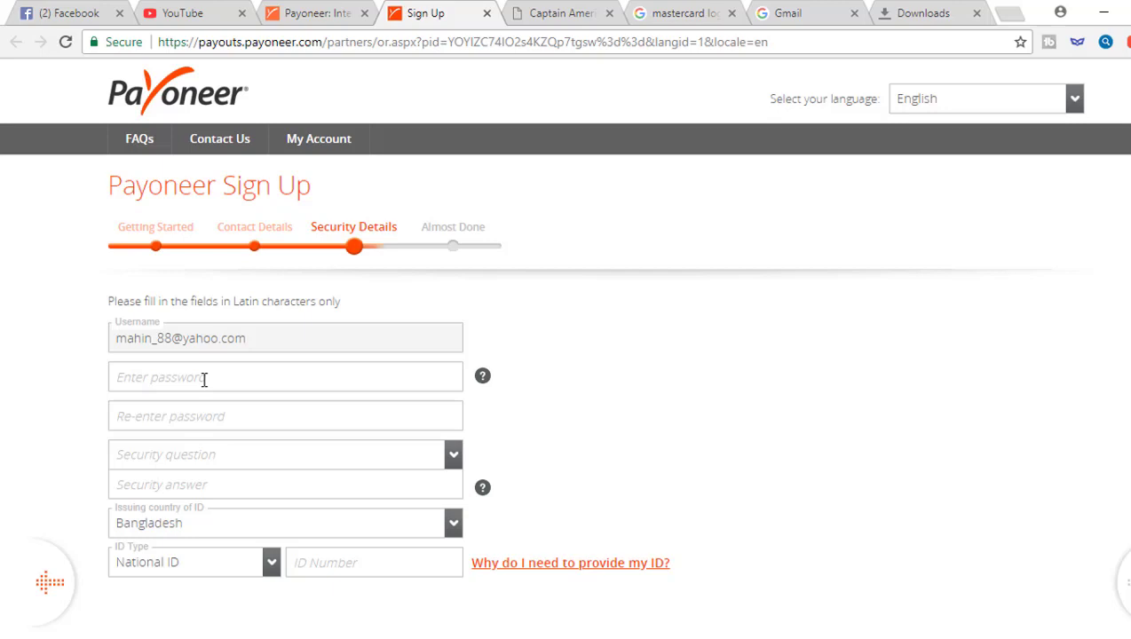
Paste the account password into both password fields
click(205, 380)
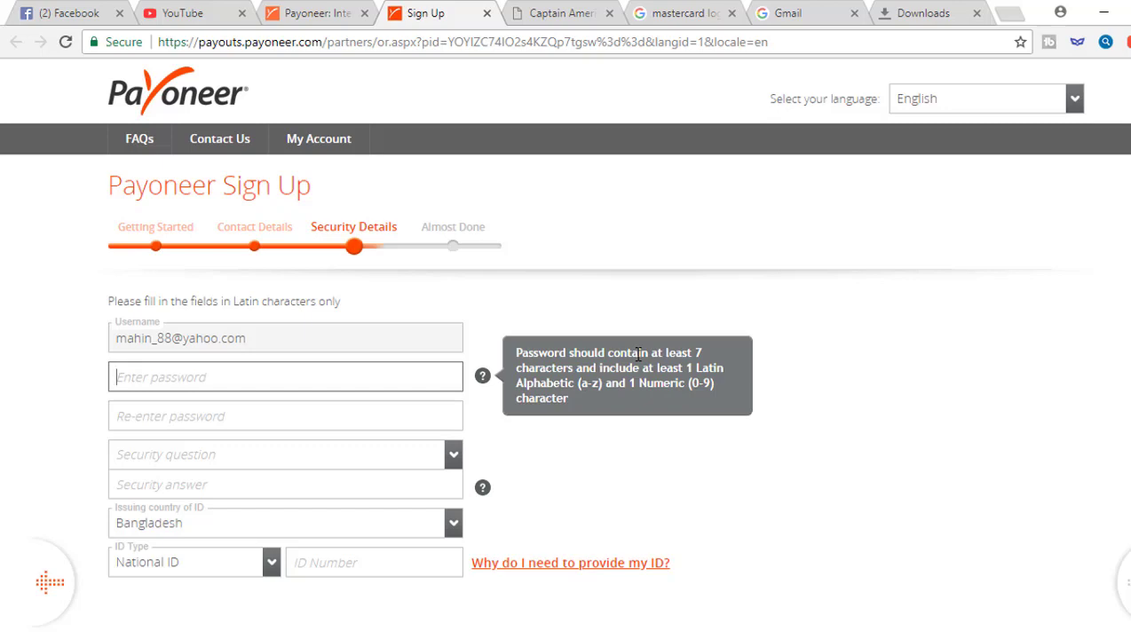
key(ctrl+v)
key(Tab)
key(ctrl+v)
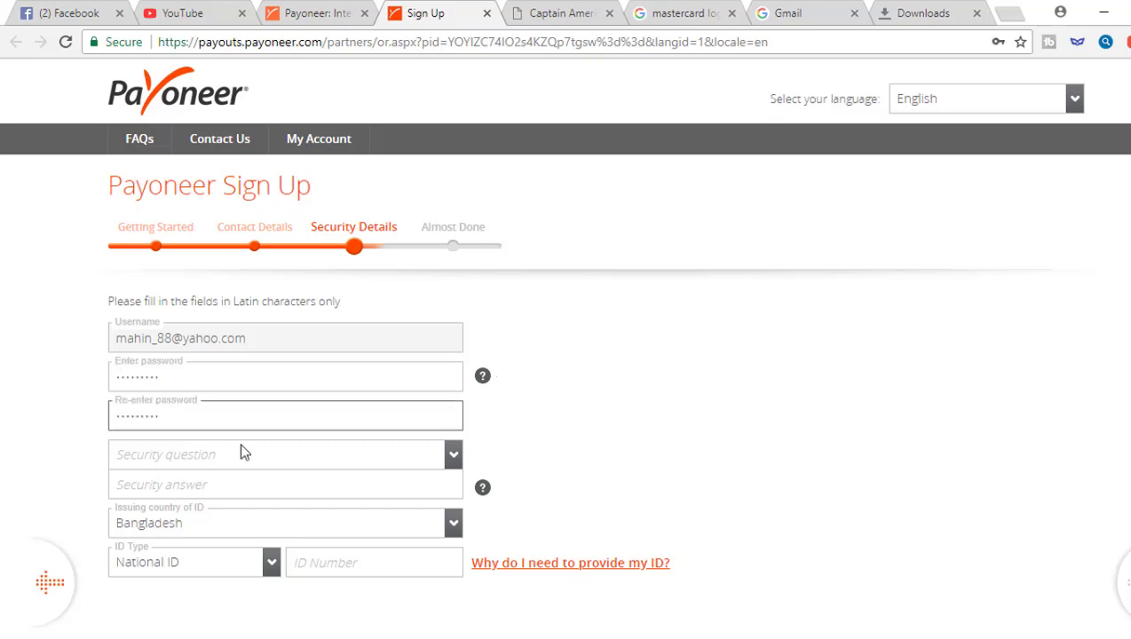
Choose 'What town was your mother born in?' as the security question and type its answer
click(229, 457)
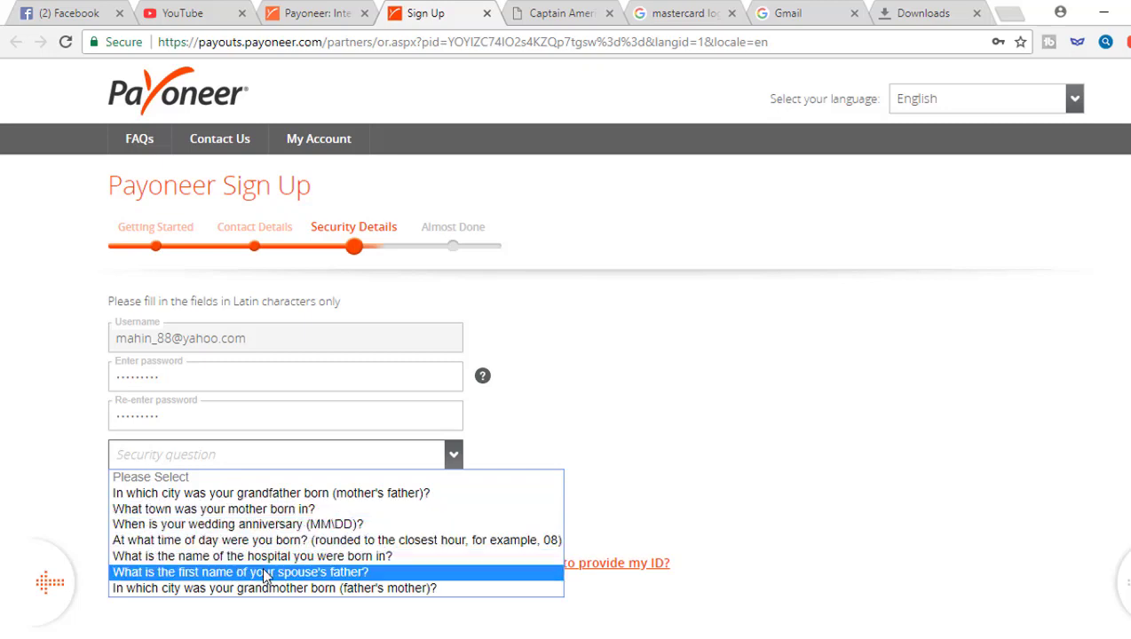
click(248, 511)
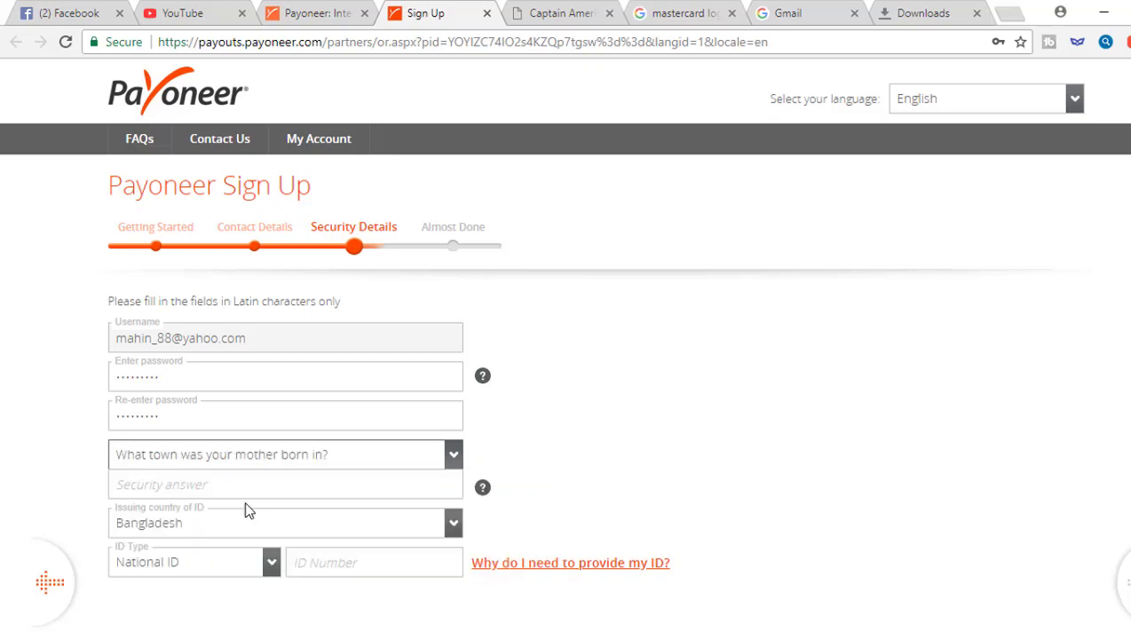
click(216, 493)
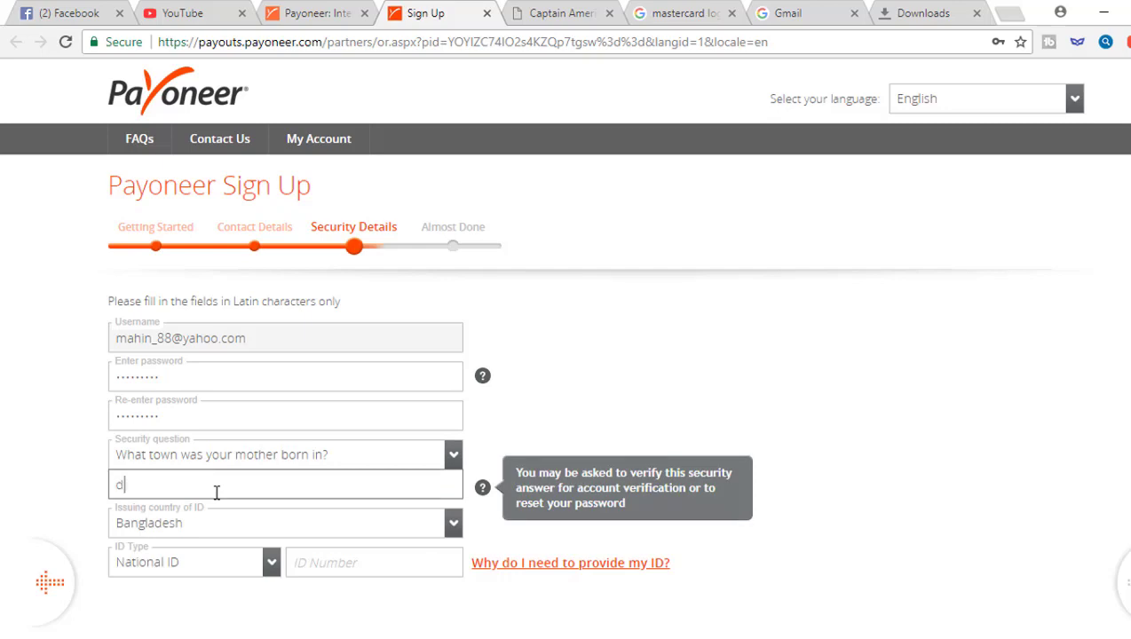
key(BackSpace)
key(BackSpace)
key(BackSpace)
key(BackSpace)
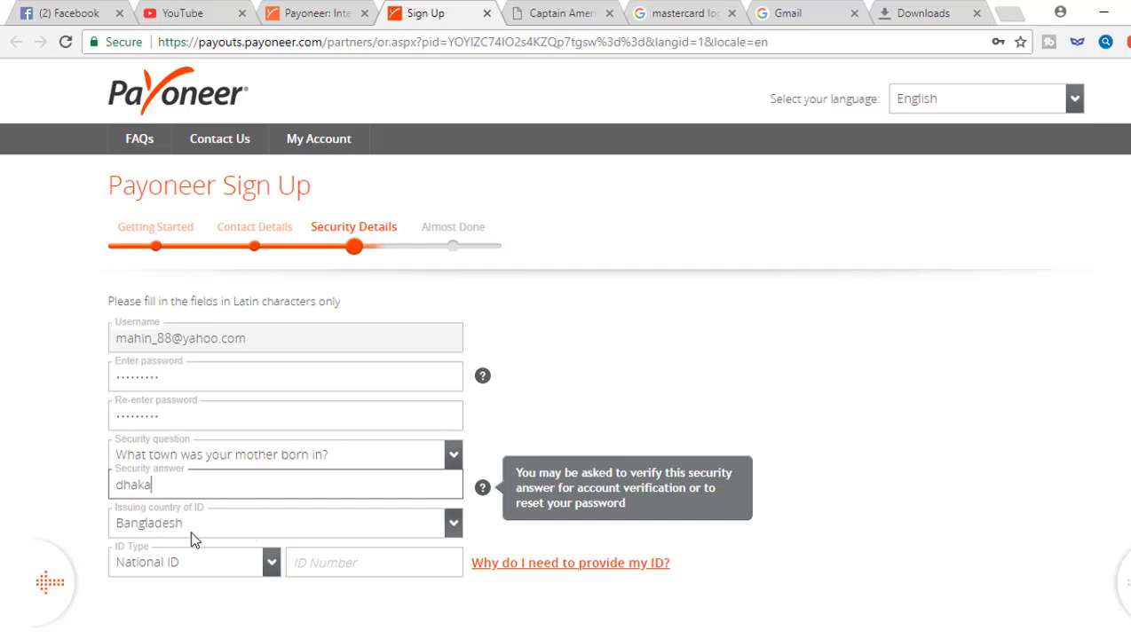
Paste the national ID number and continue to the bank details step
click(301, 562)
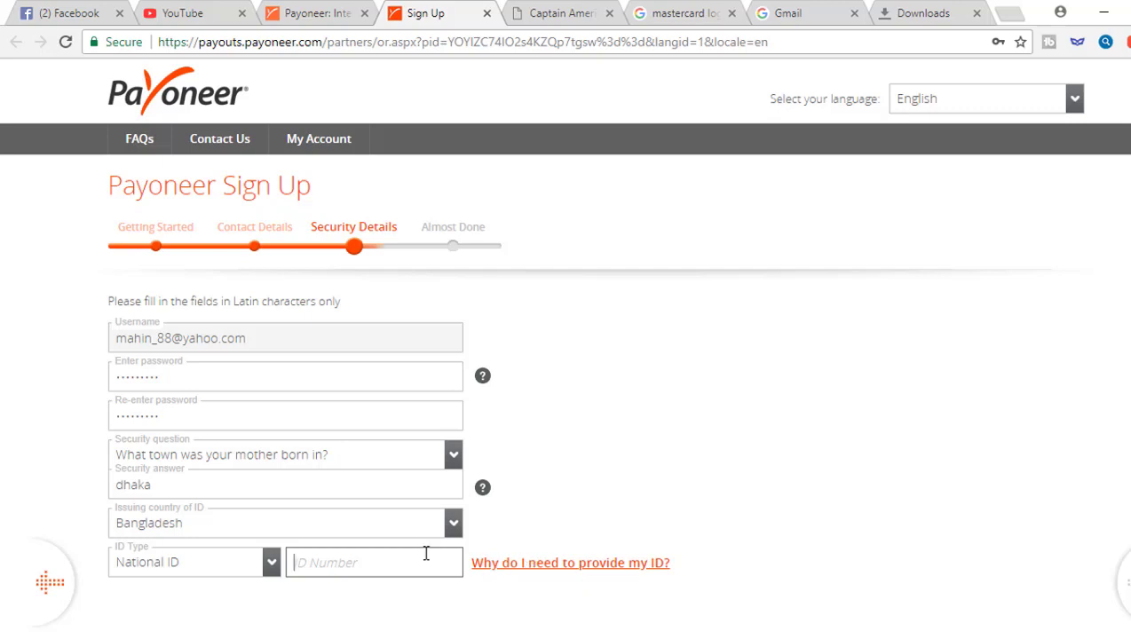
key(ctrl+v)
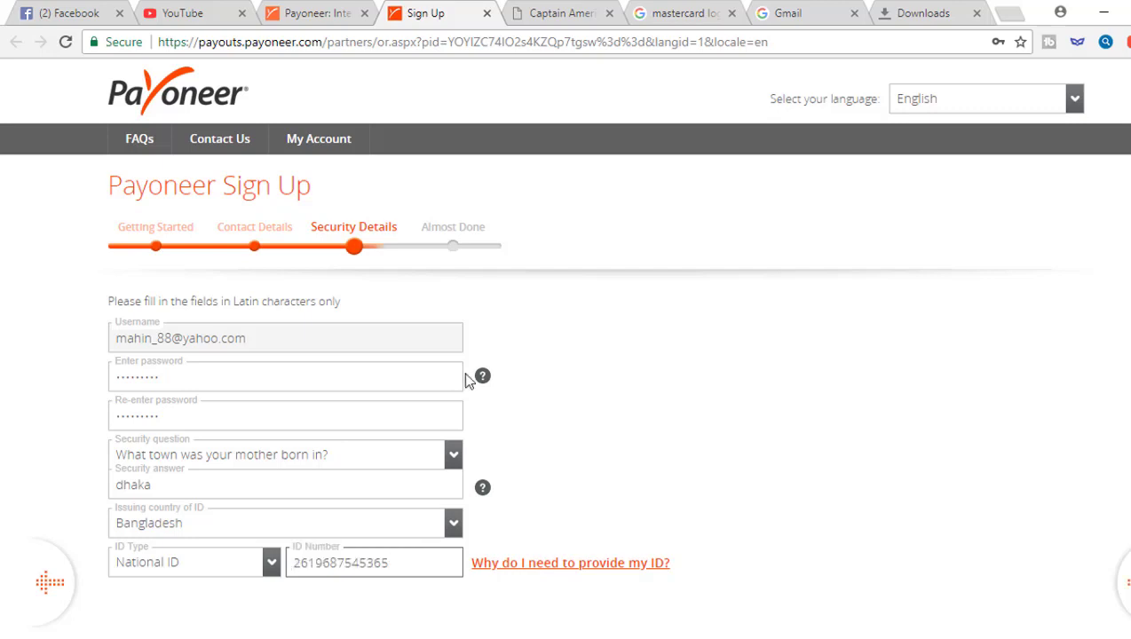
scroll(465, 376, down, 2)
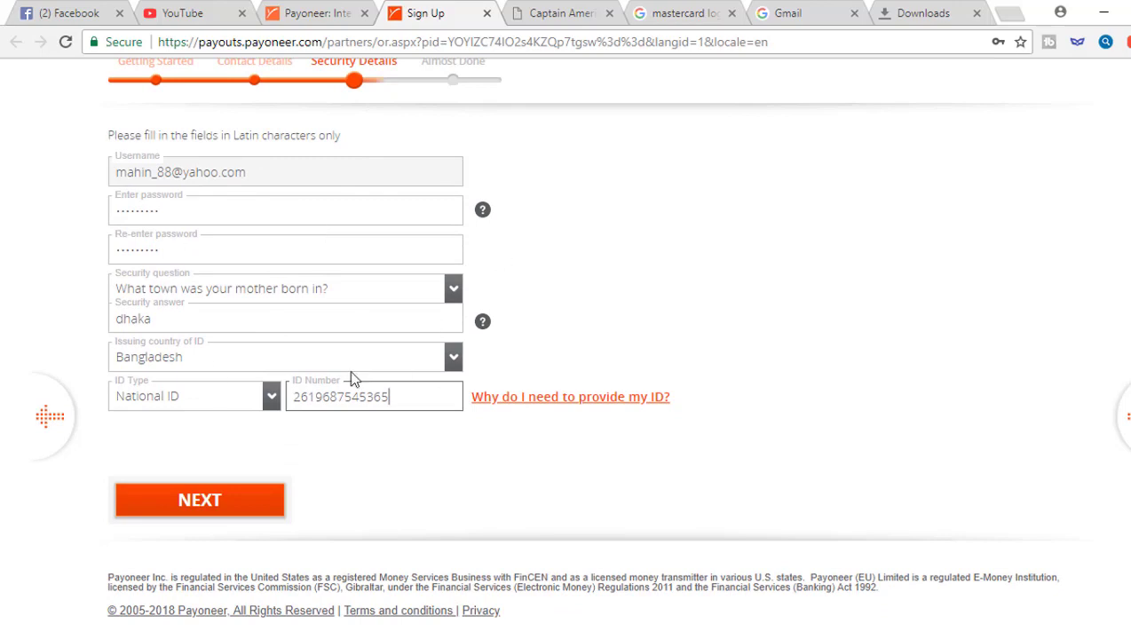
click(188, 503)
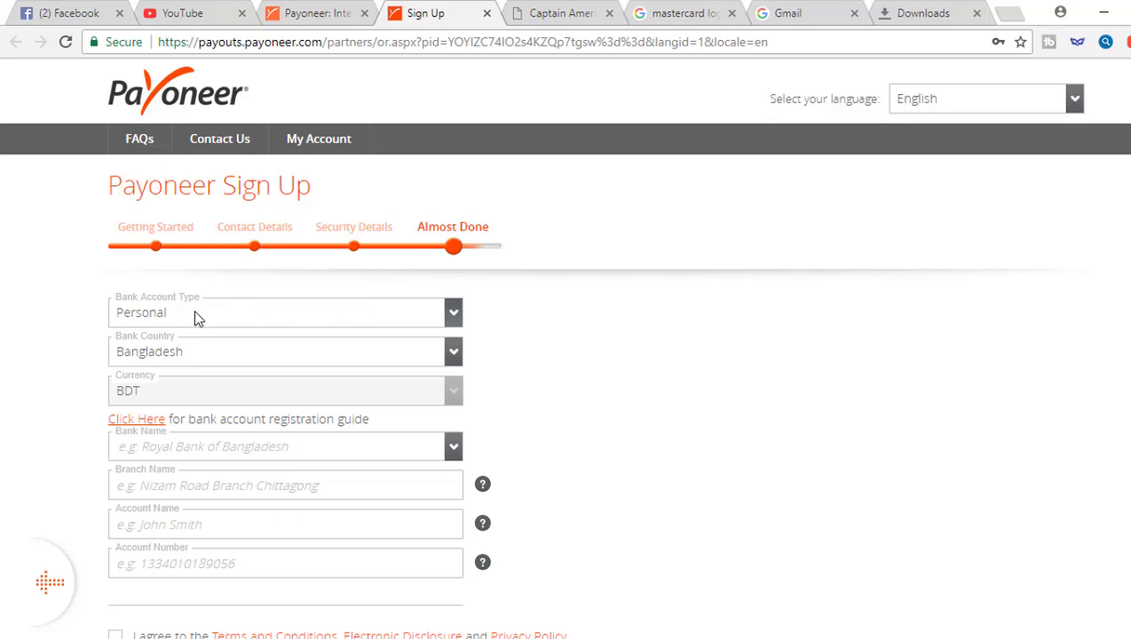
Keep Personal as the account type and choose DUTCHBANGLA BANK LTD as the bank
click(219, 317)
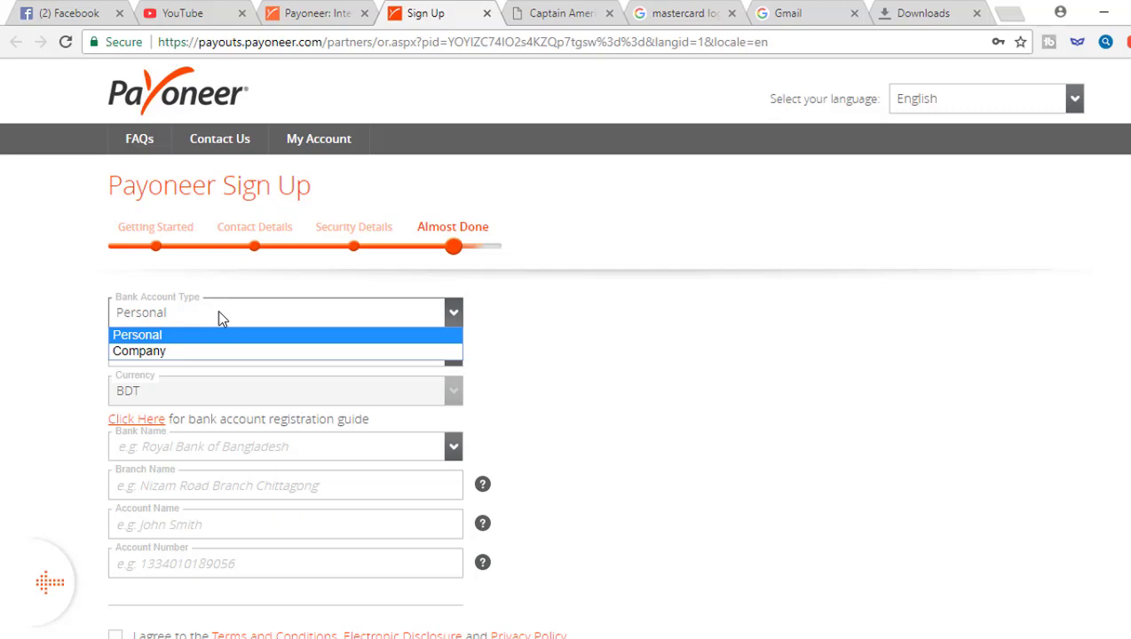
click(218, 315)
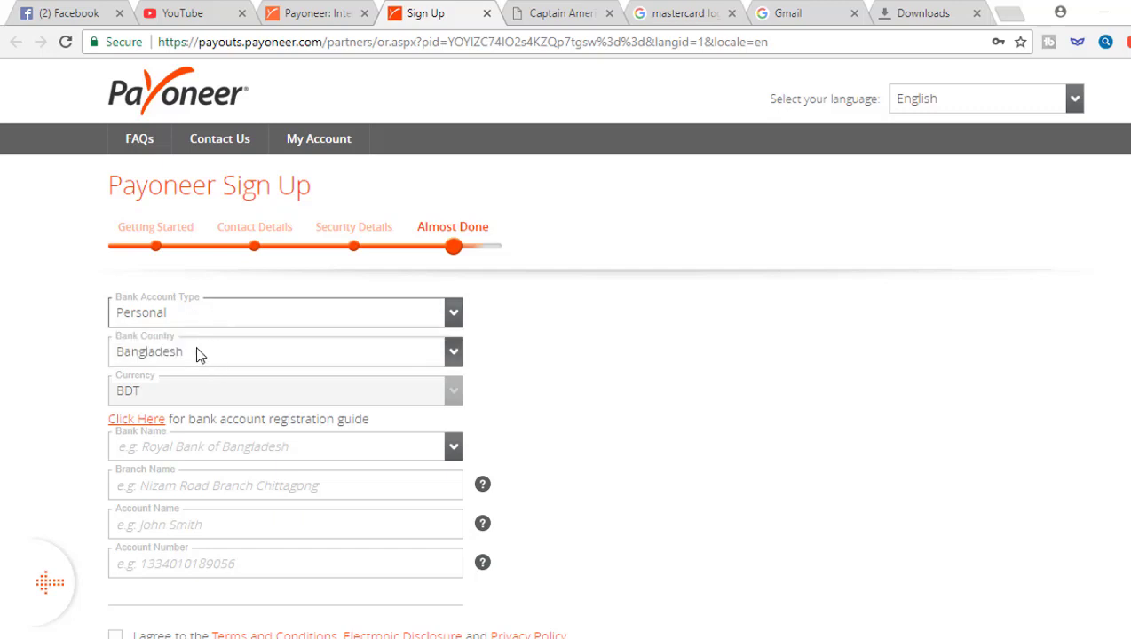
click(190, 453)
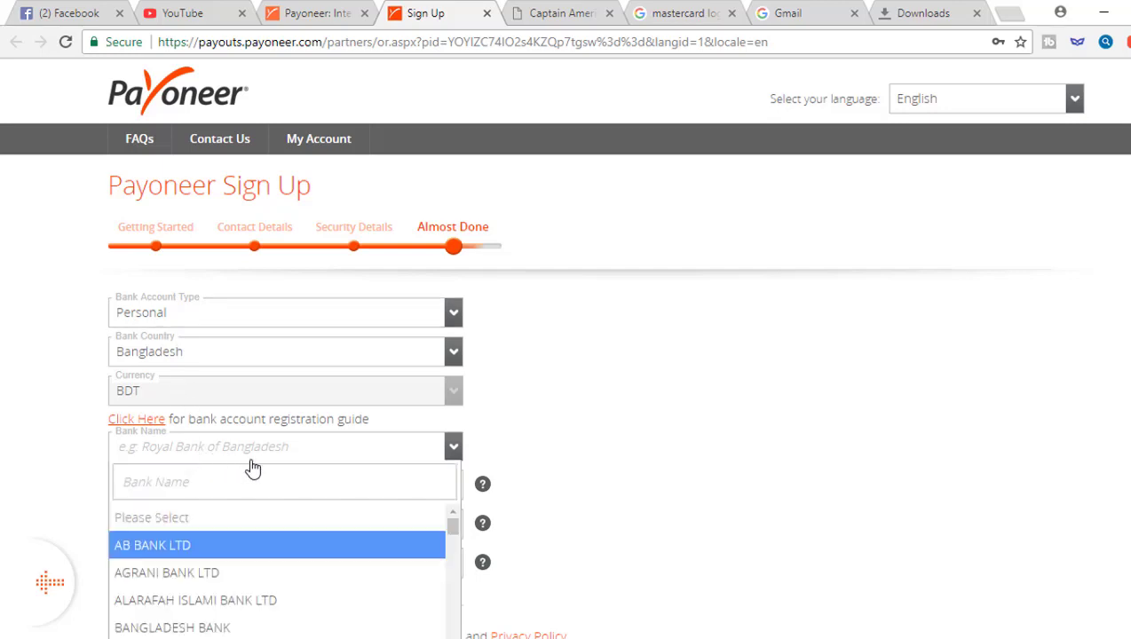
scroll(523, 435, down, 3)
scroll(256, 317, down, 5)
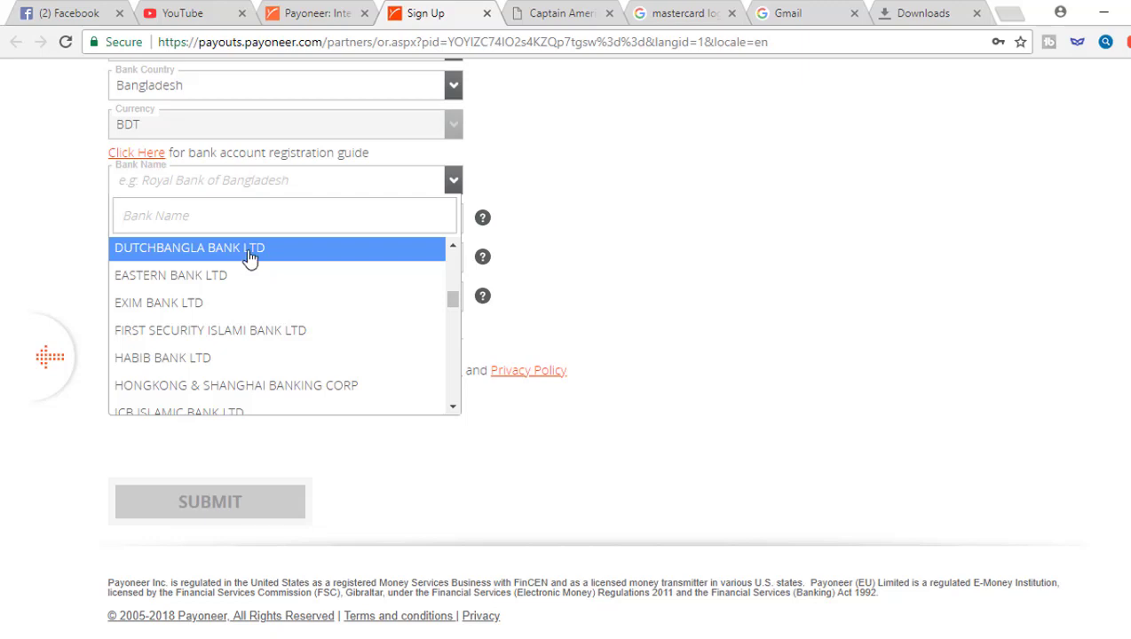
click(249, 258)
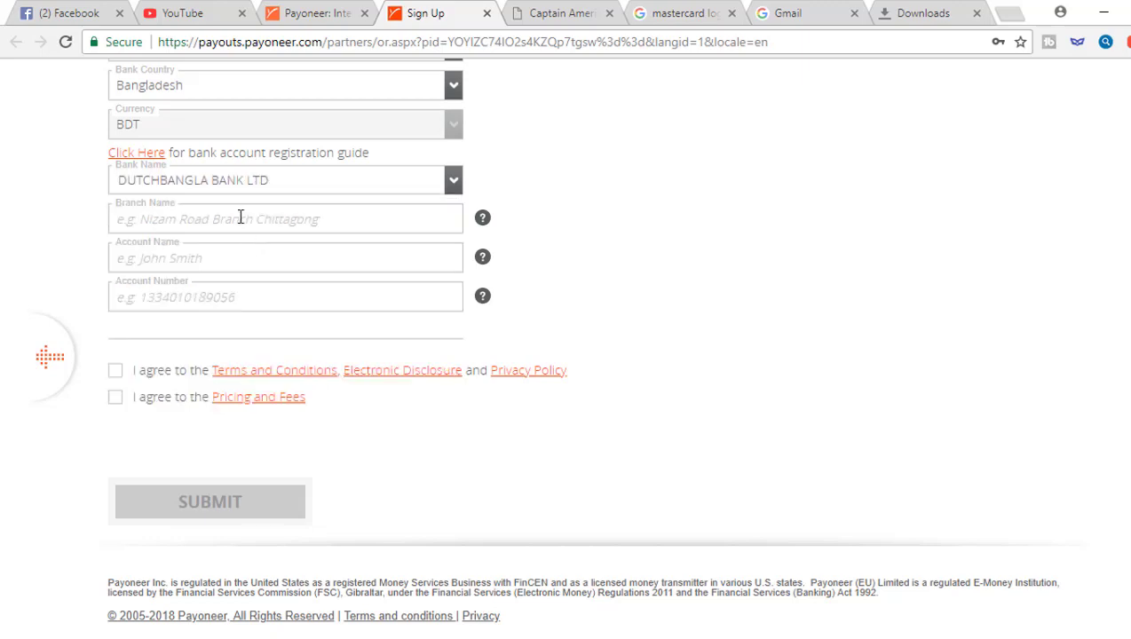
click(240, 217)
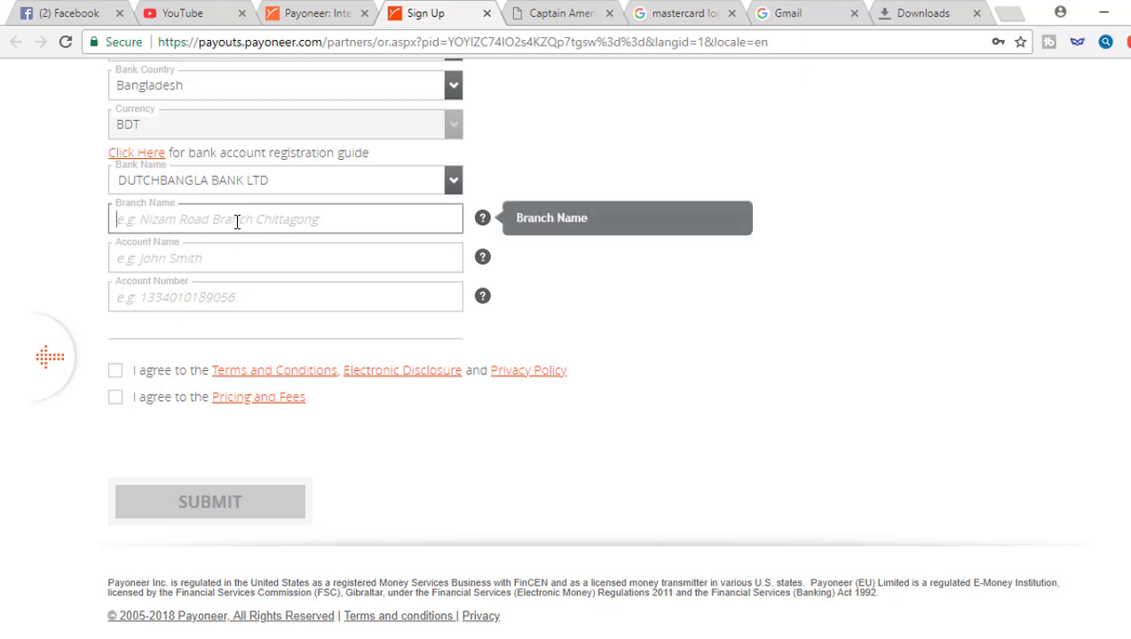
Enter branch 'uttara', the account holder's name and the bank account number
text(uttara)
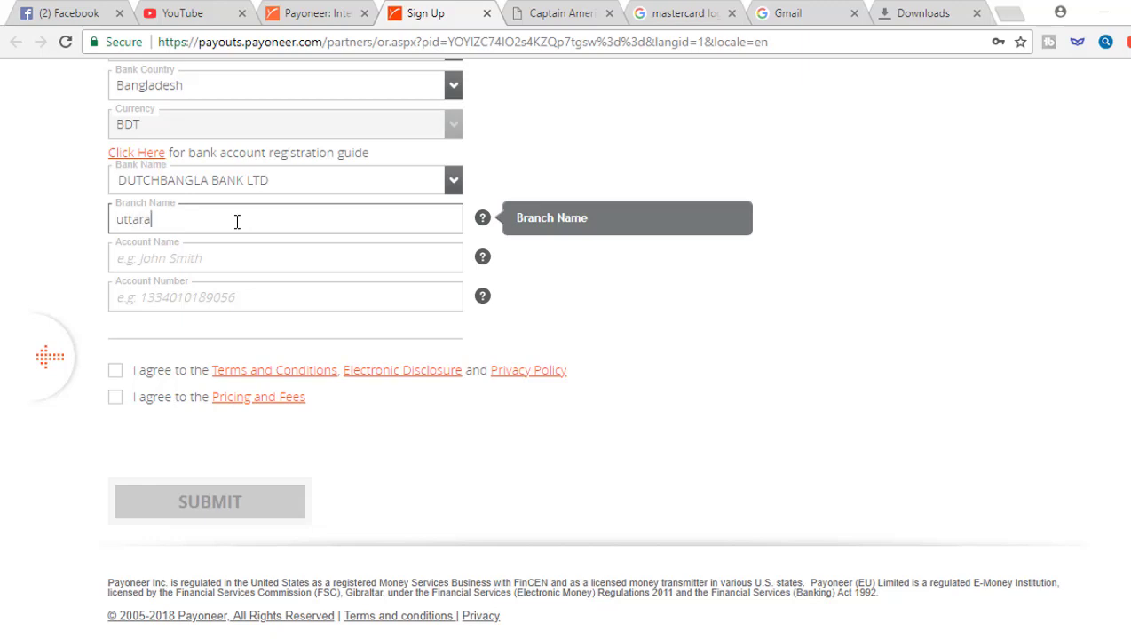
click(228, 257)
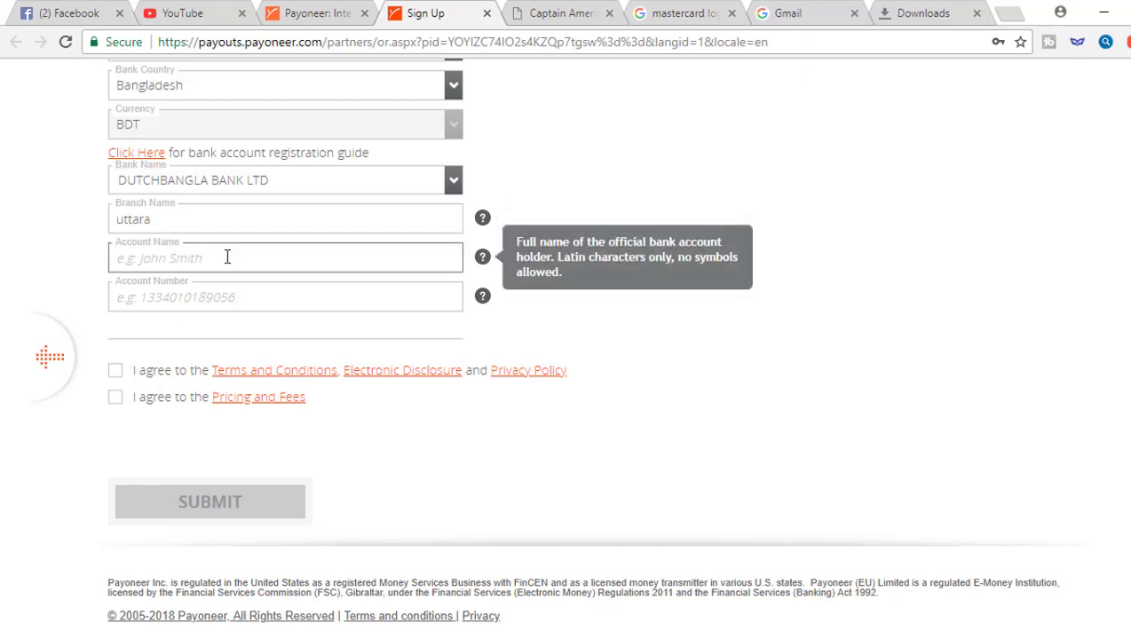
click(226, 296)
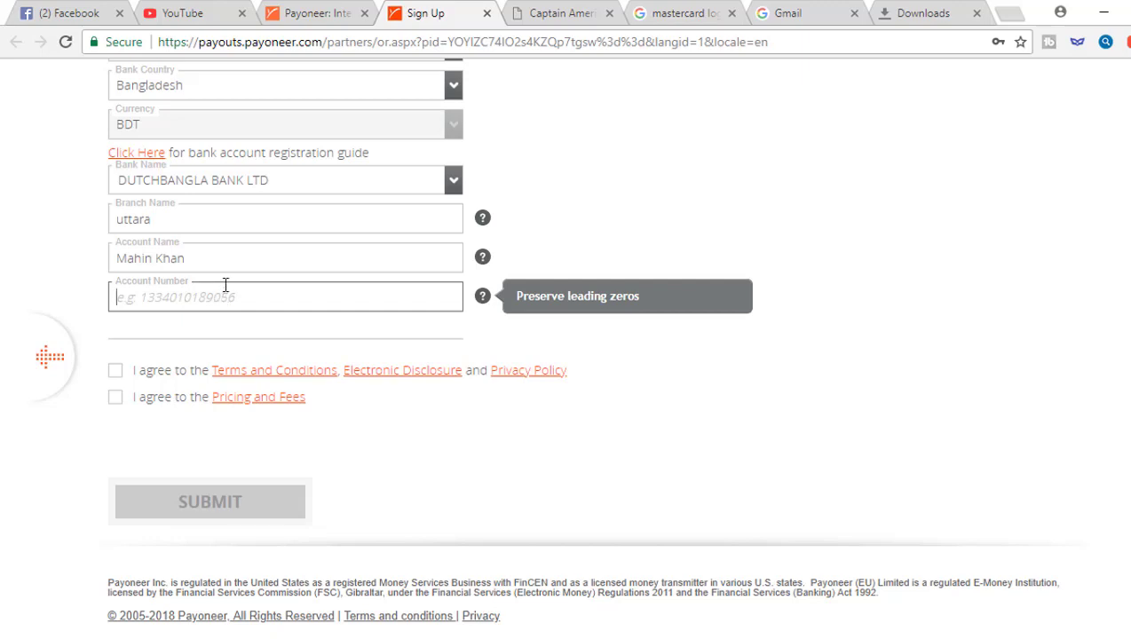
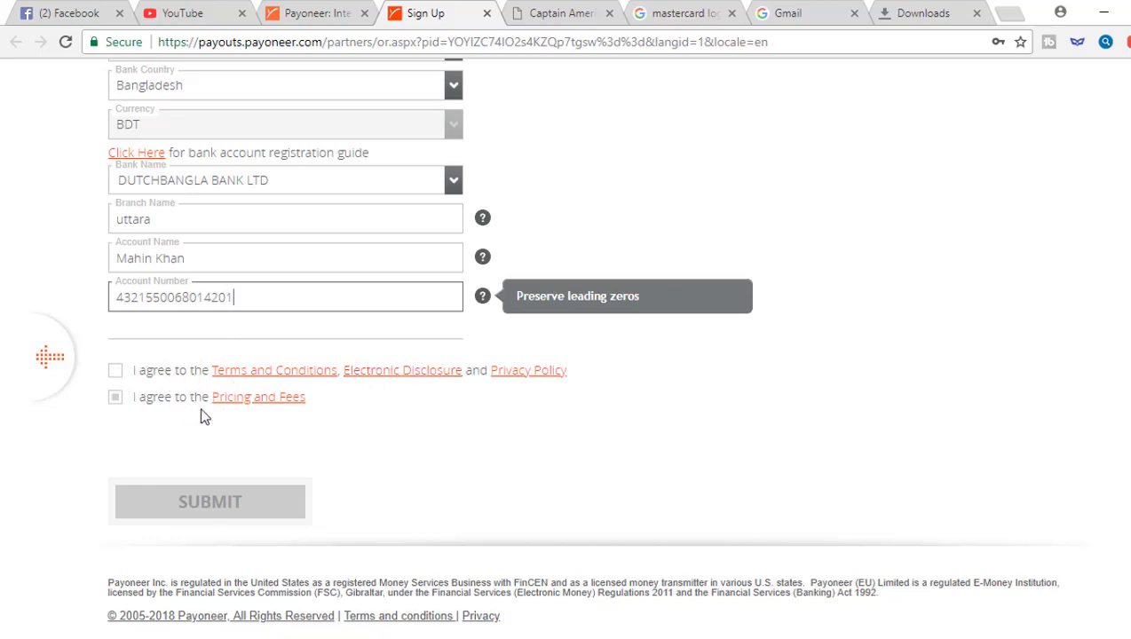
Accept the Terms and Conditions and Pricing and Fees, then submit the application
click(116, 371)
click(115, 397)
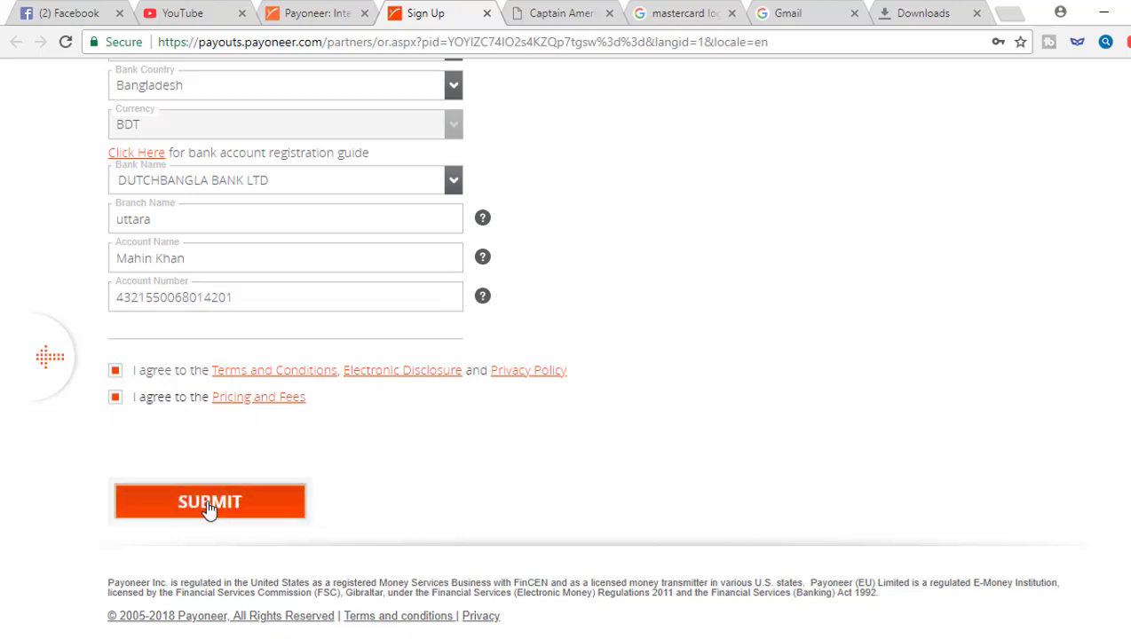
click(210, 503)
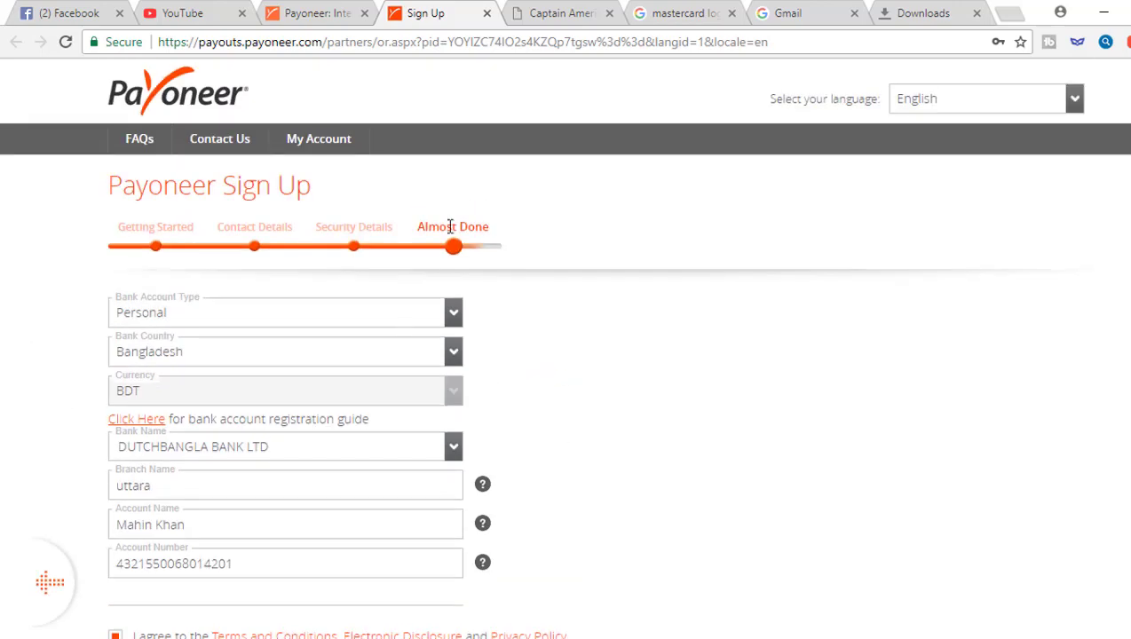
scroll(455, 266, down, 2)
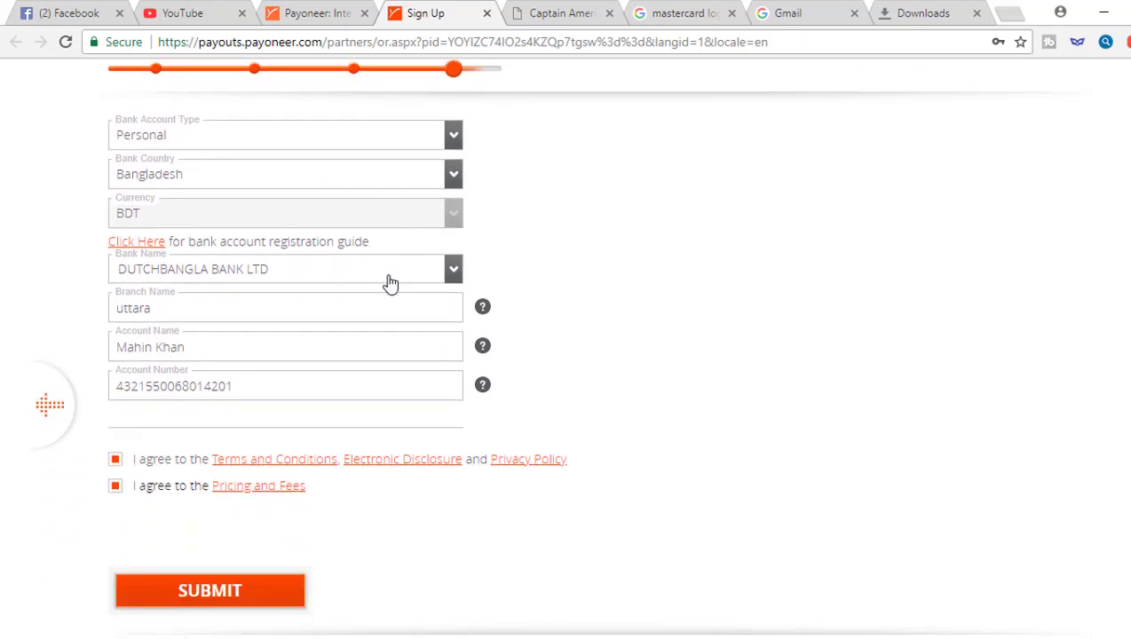
scroll(401, 293, down, 1)
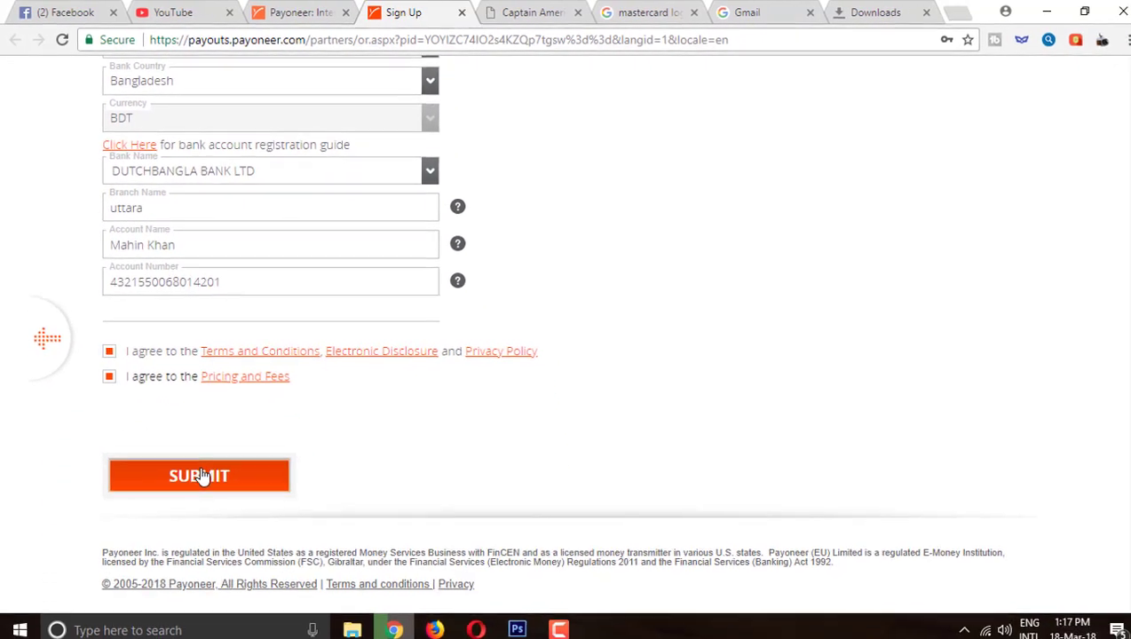
click(212, 596)
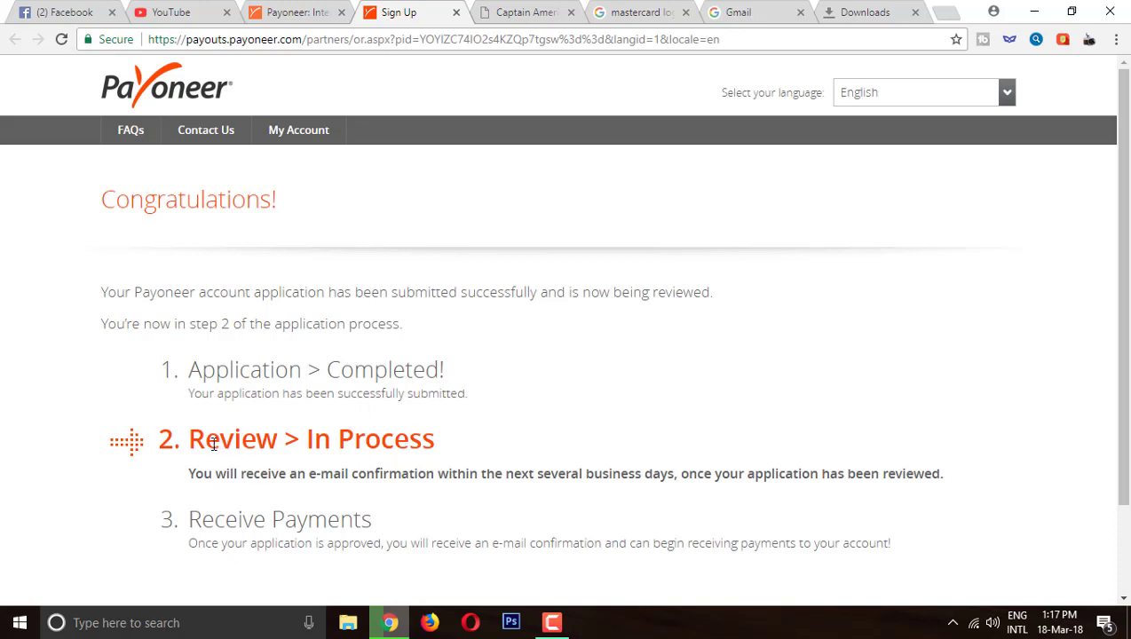
Scroll down the Congratulations page to review the application status
scroll(337, 438, down, 1)
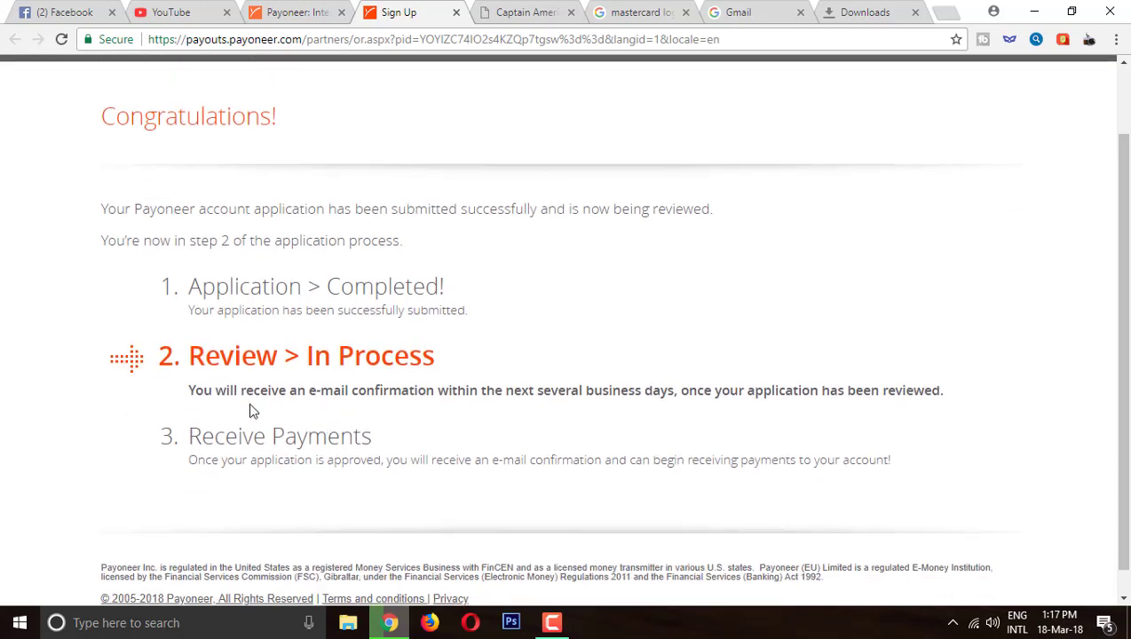